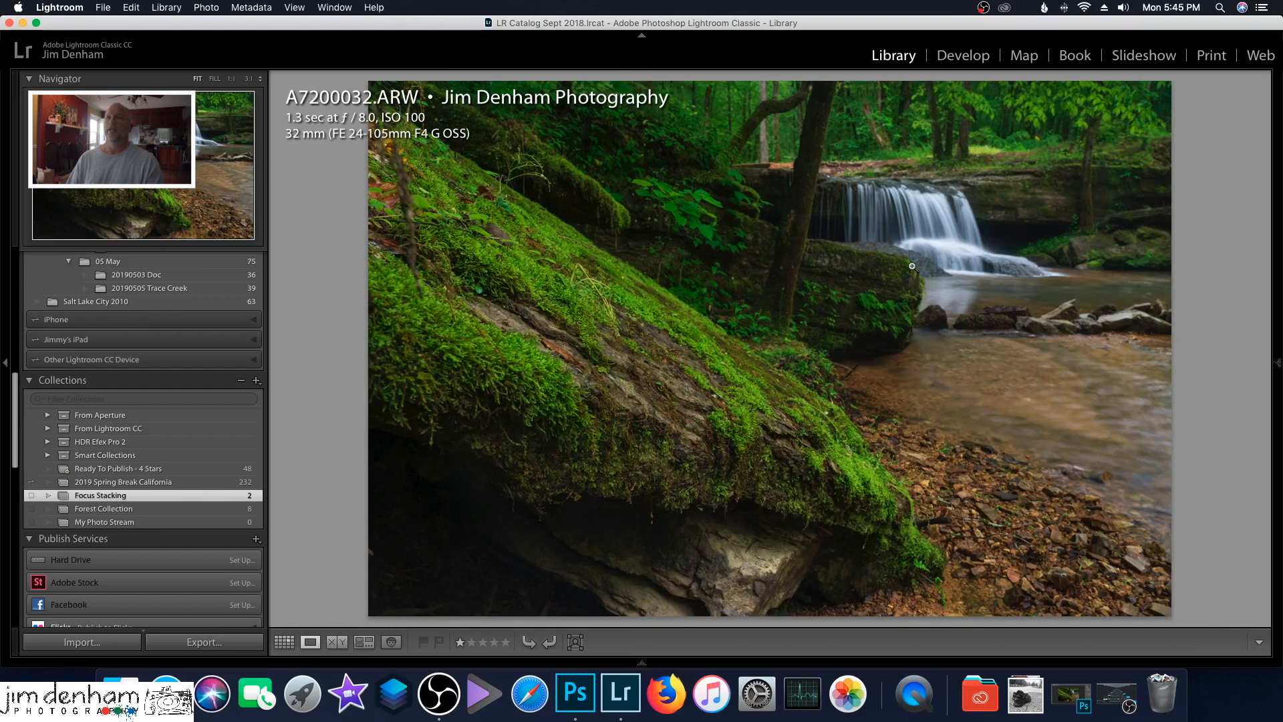
Compare the focus of the two waterfall exposures, A7200031.ARW and A7200032.ARW, at full view
key("Left")
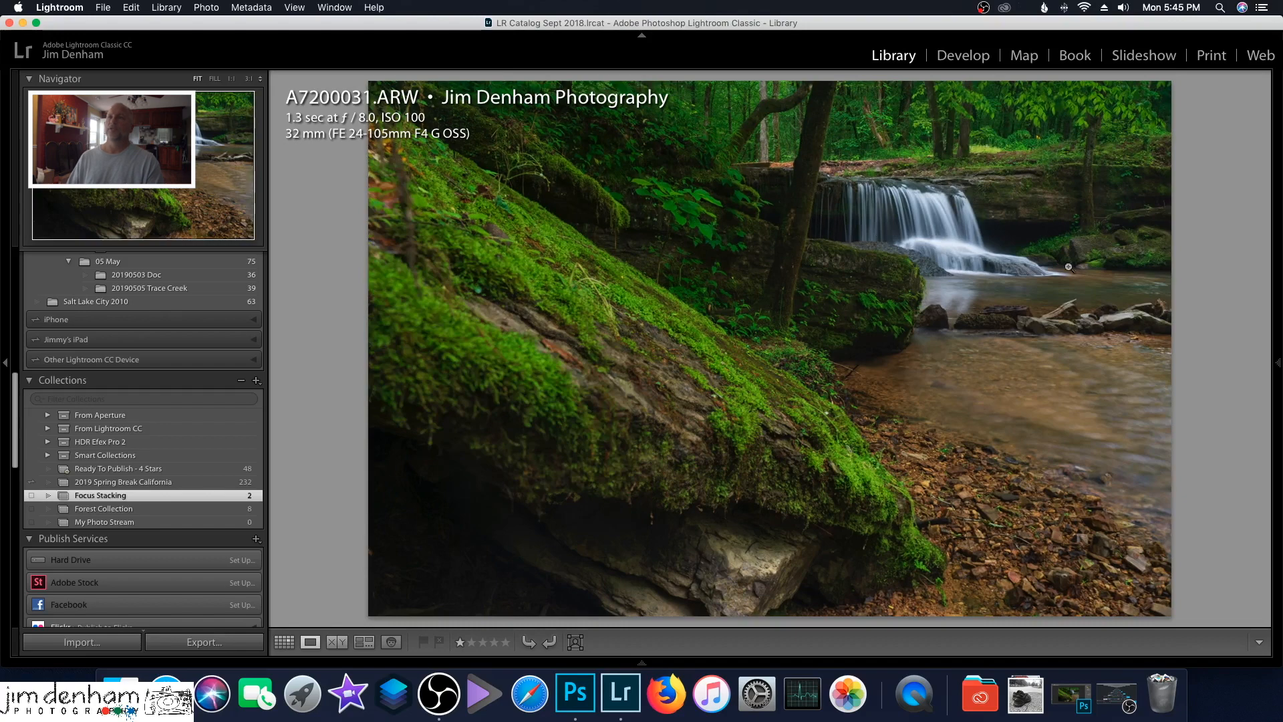
key("Right")
key("Left")
key("Right")
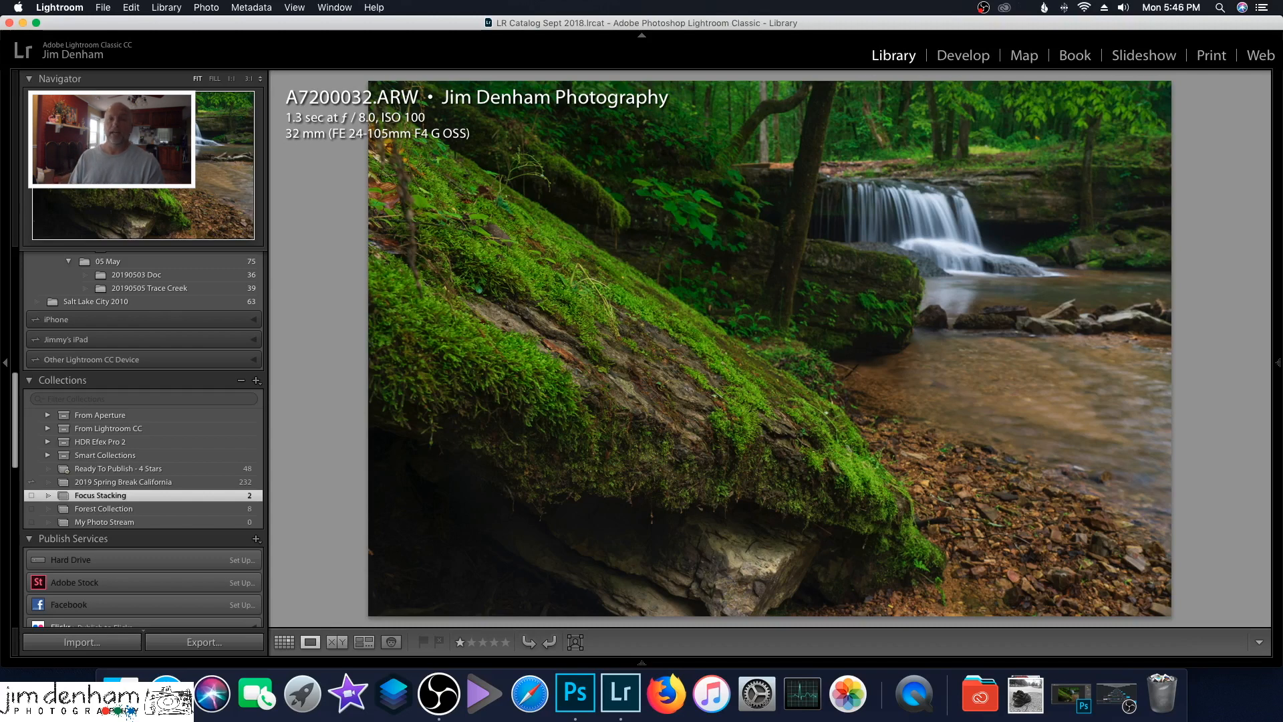
Open both photos of the Focus Stacking collection as layers in one Photoshop document and switch to Photoshop
key("g")
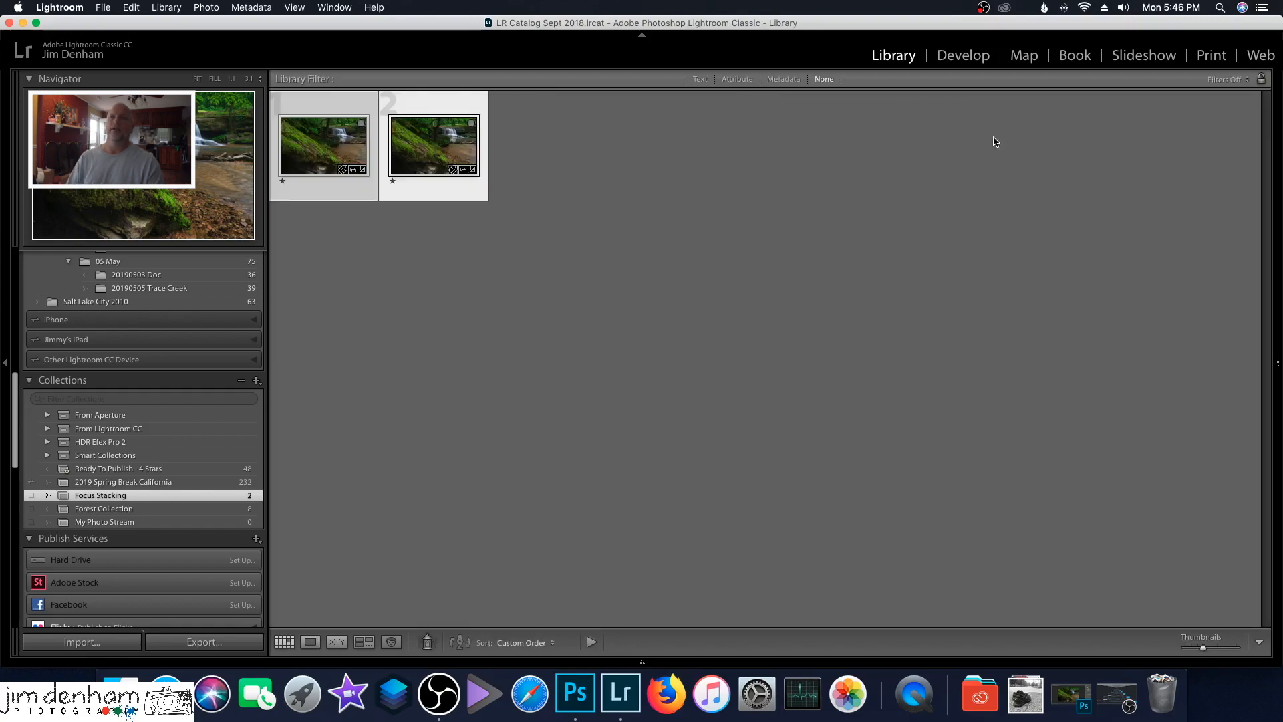
right_click(424, 160)
mouse_move(460, 314)
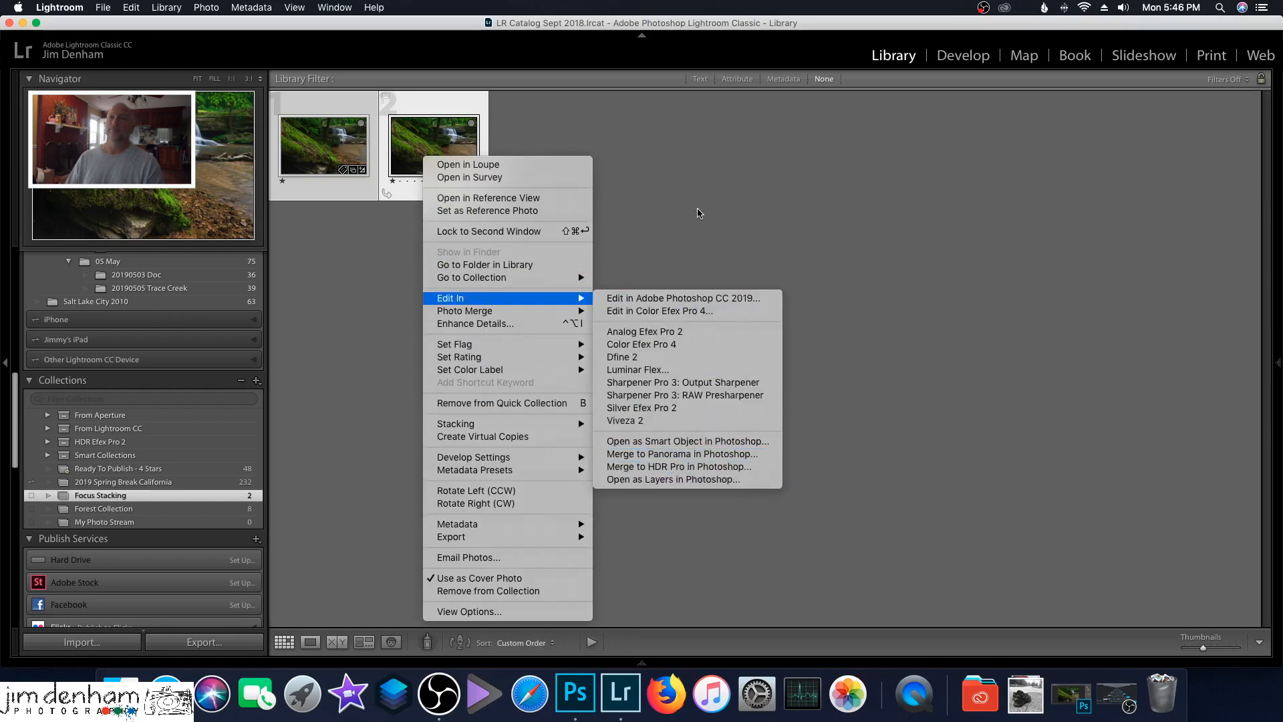
left_click(642, 479)
left_click(22, 23)
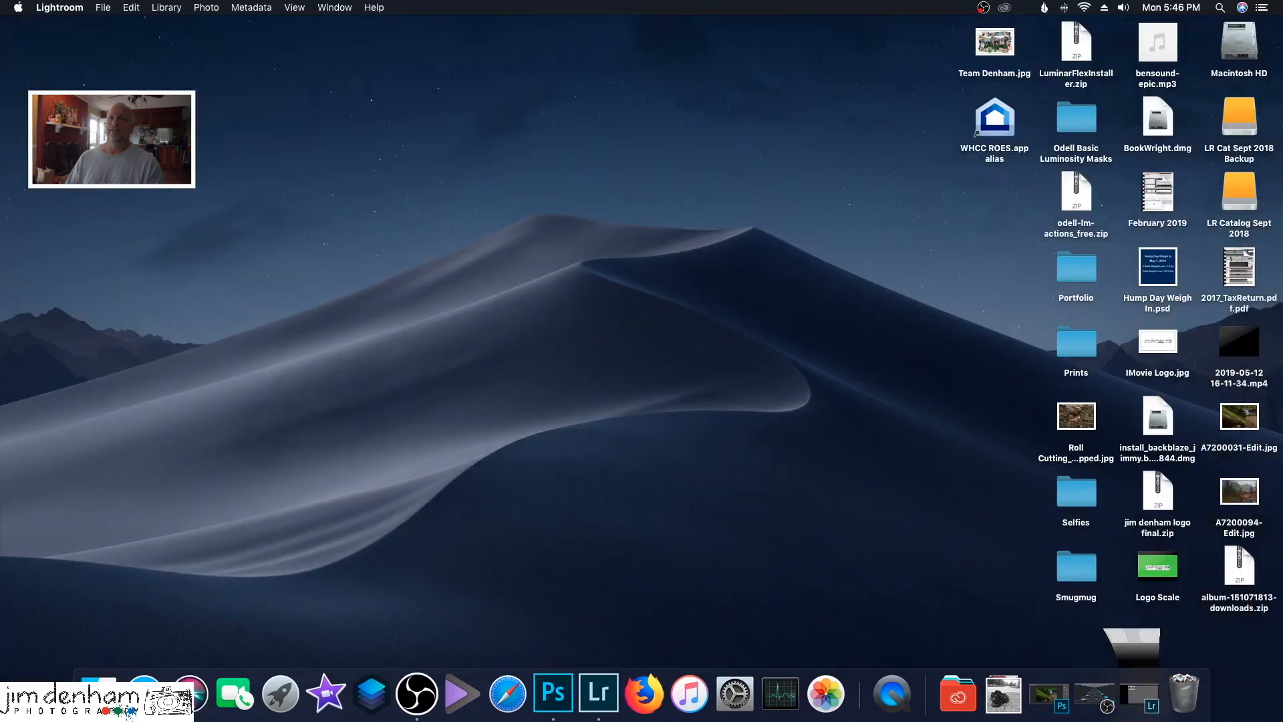
left_click(557, 695)
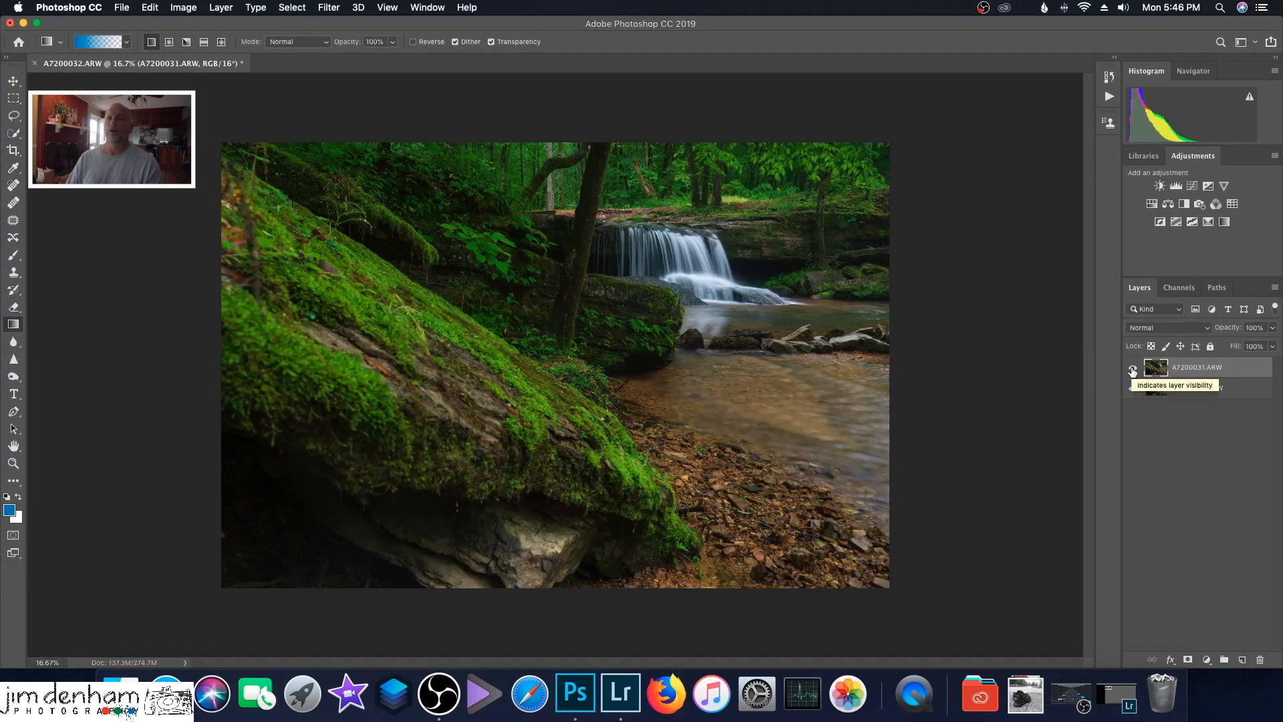
Auto-align the A7200031.ARW and A7200032.ARW layers with Auto projection, comparing them before and after by toggling the upper layer's visibility
left_click(1131, 369)
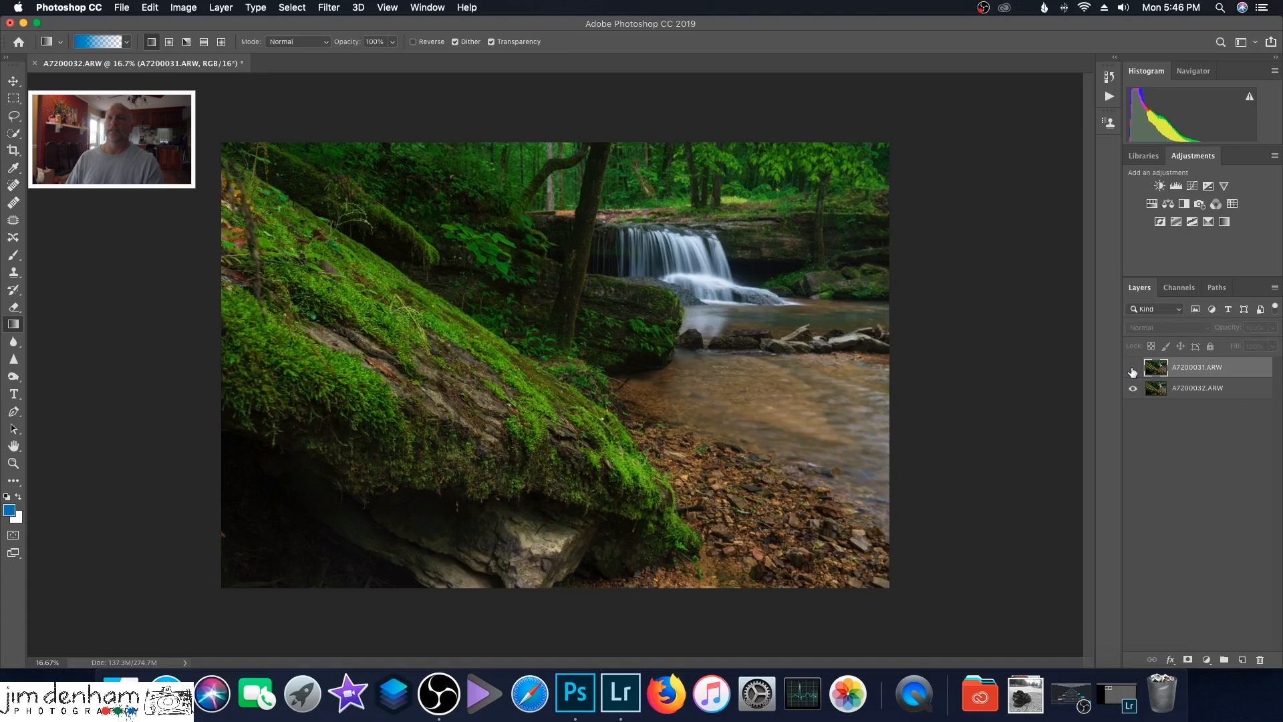
left_click(1132, 370)
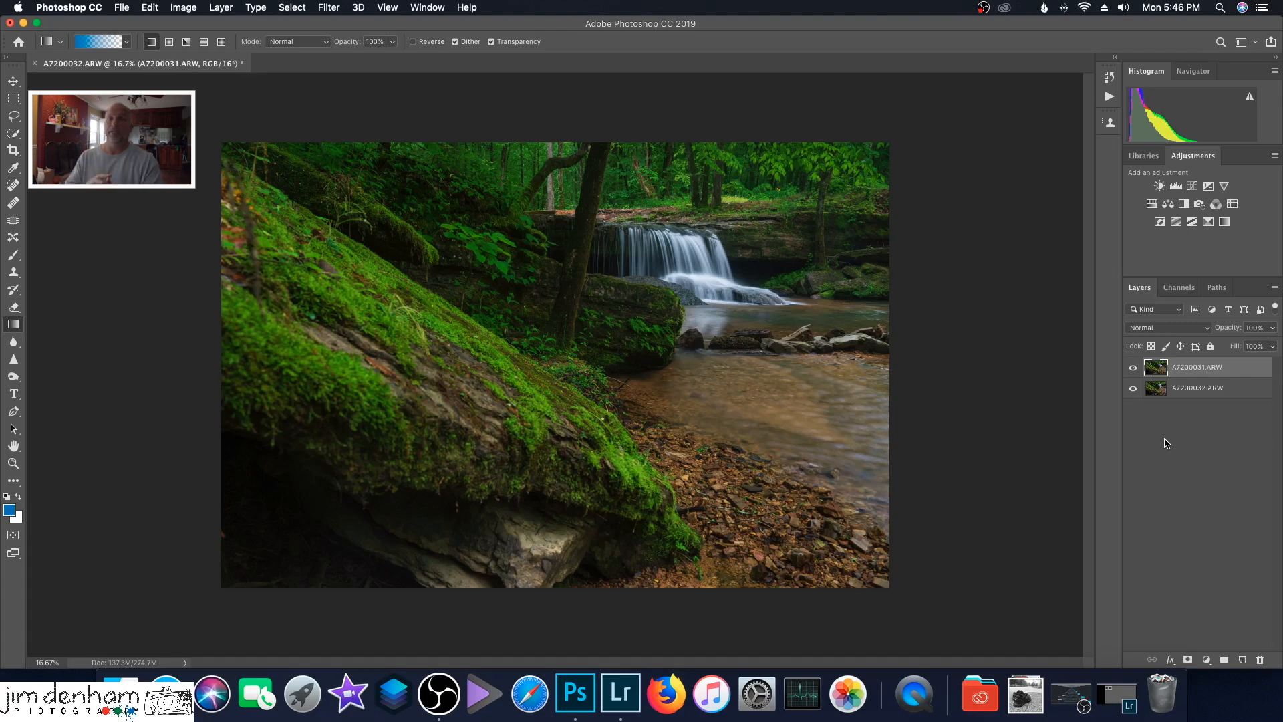
left_click(1196, 389, "shift")
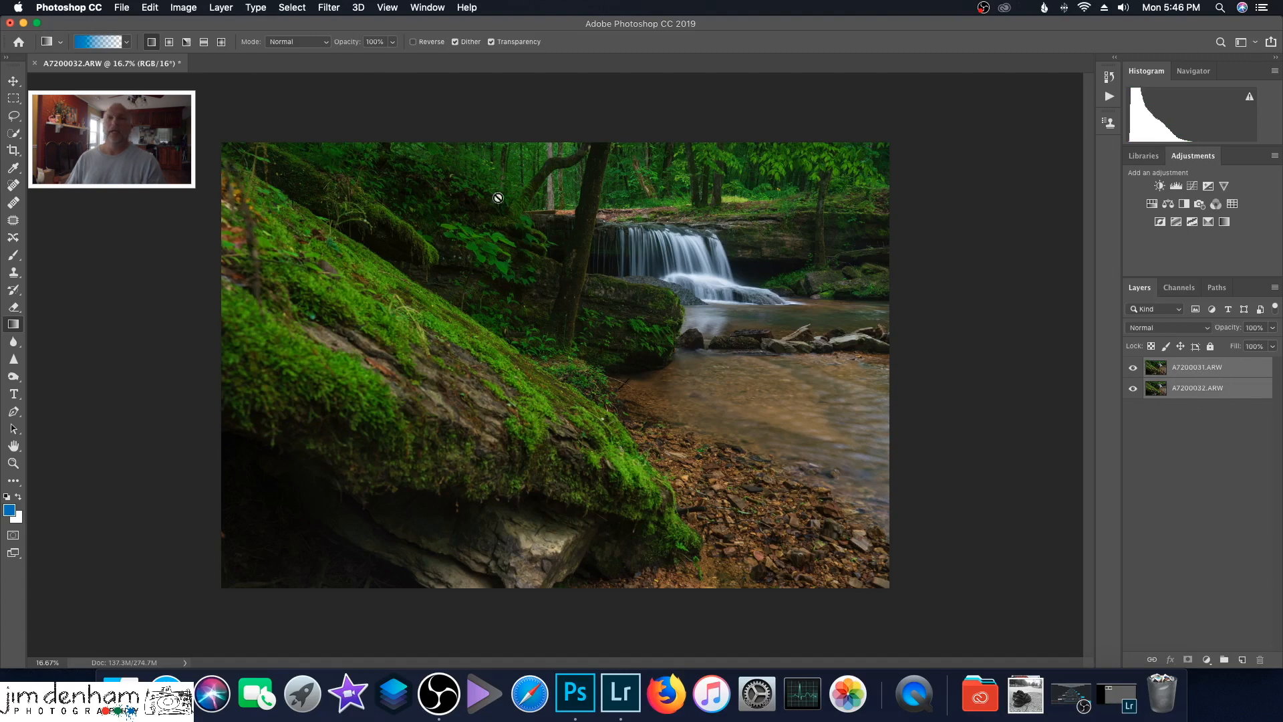
left_click(150, 9)
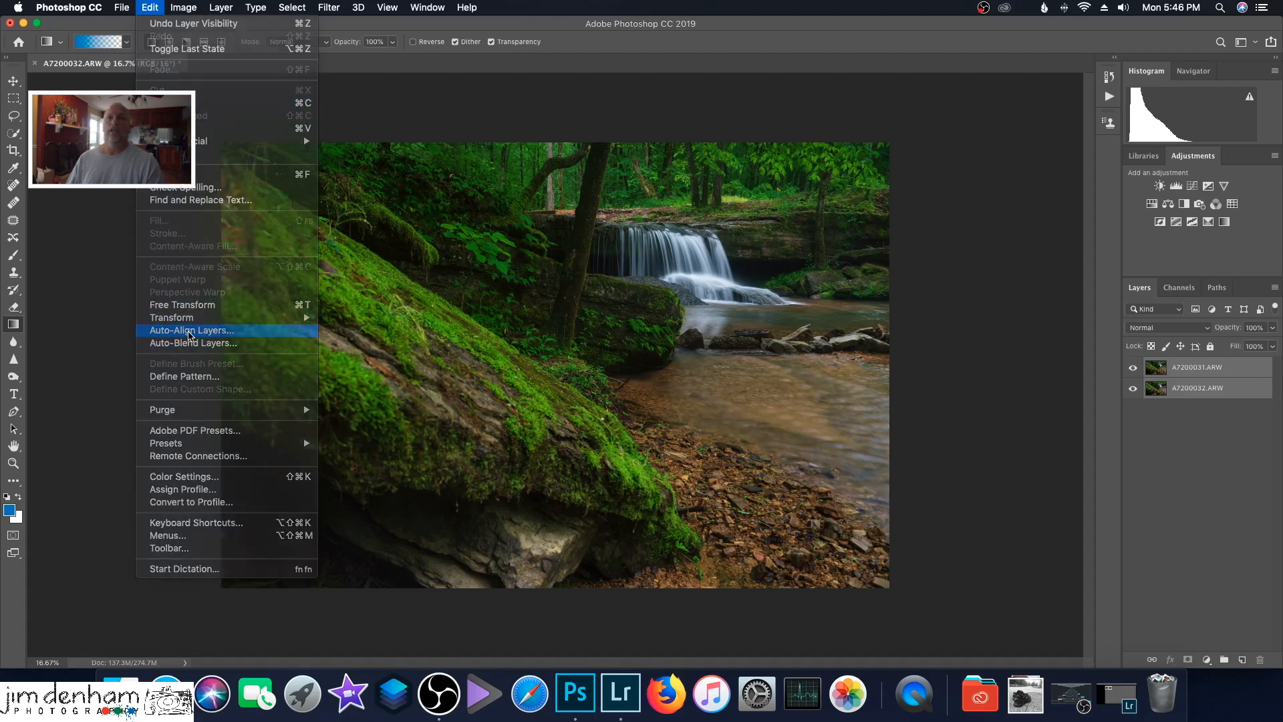
left_click(189, 332)
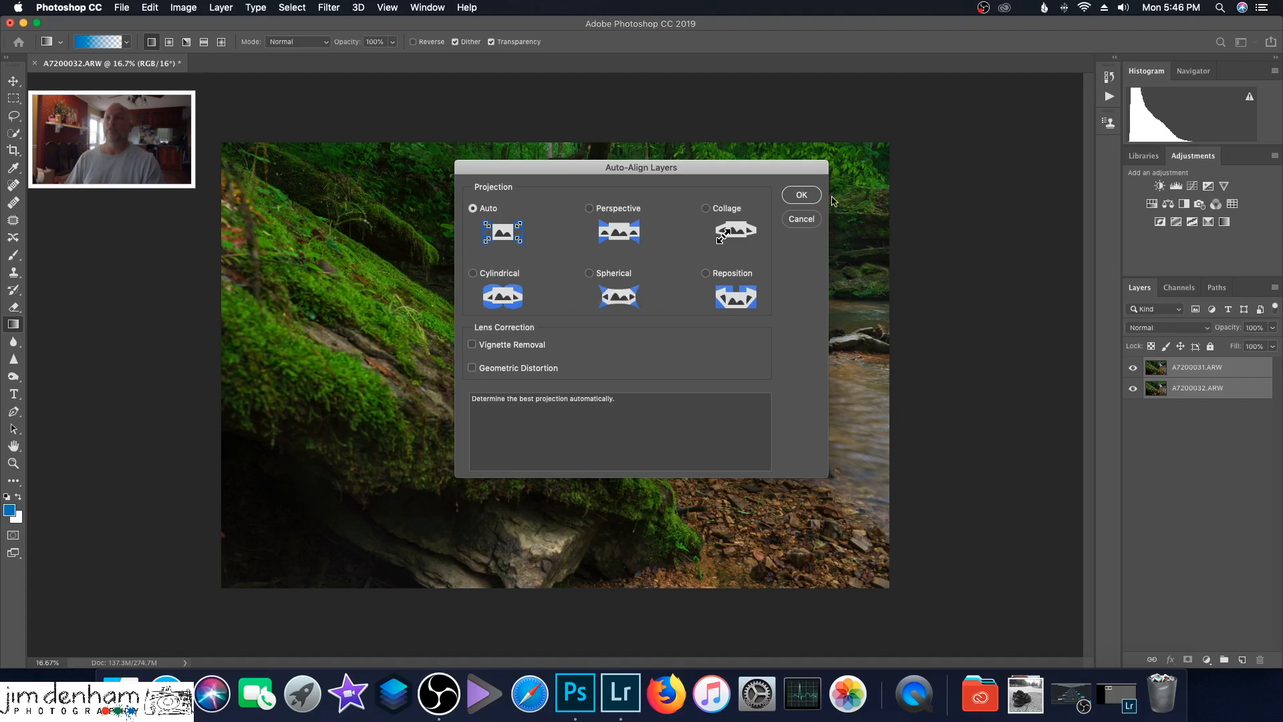
left_click(803, 196)
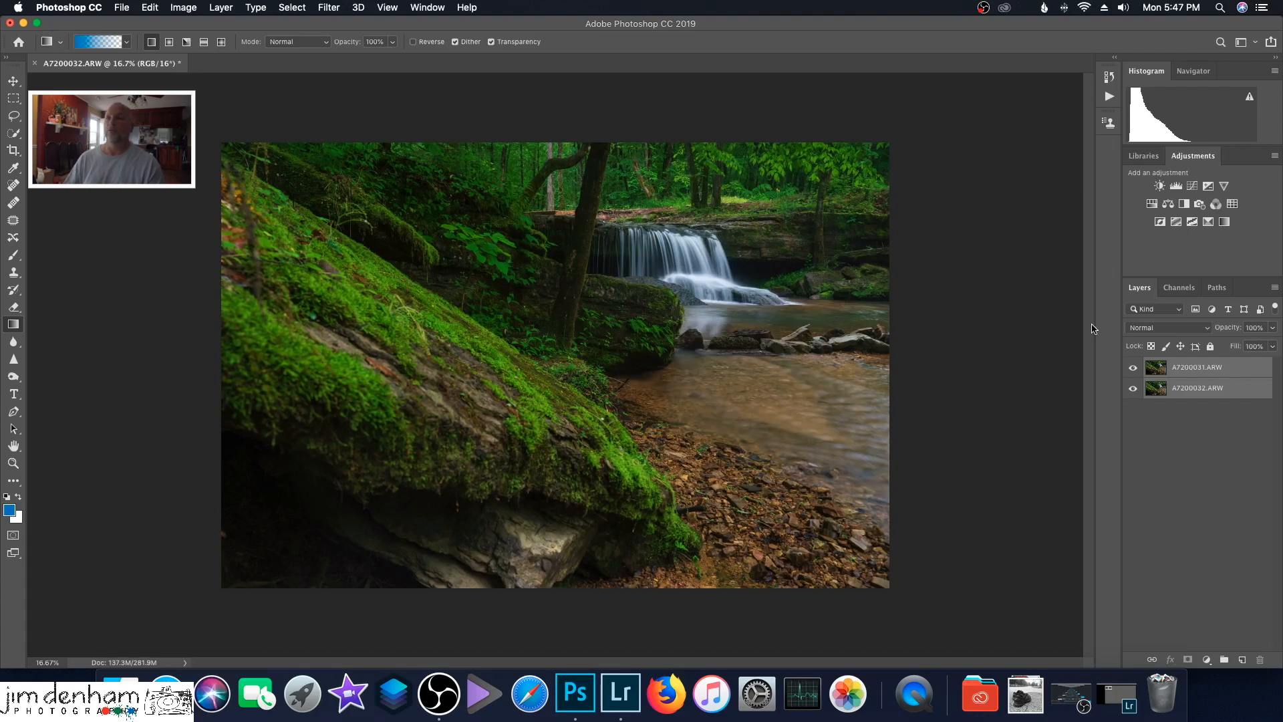
left_click(1133, 369)
left_click(1133, 369)
left_click(1133, 369)
left_click(1133, 369)
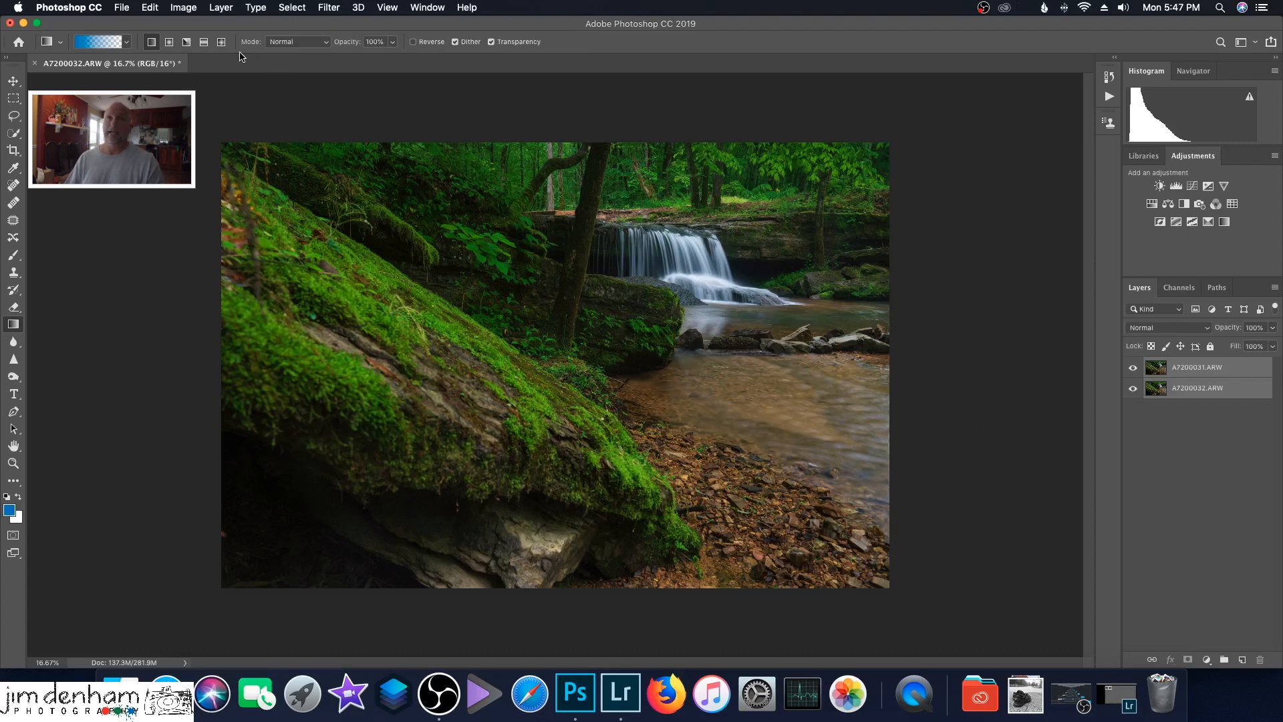
Auto-blend both layers using Stack Images with Seamless Tones and Colors and Content Aware Fill Transparent Areas enabled
left_click(149, 7)
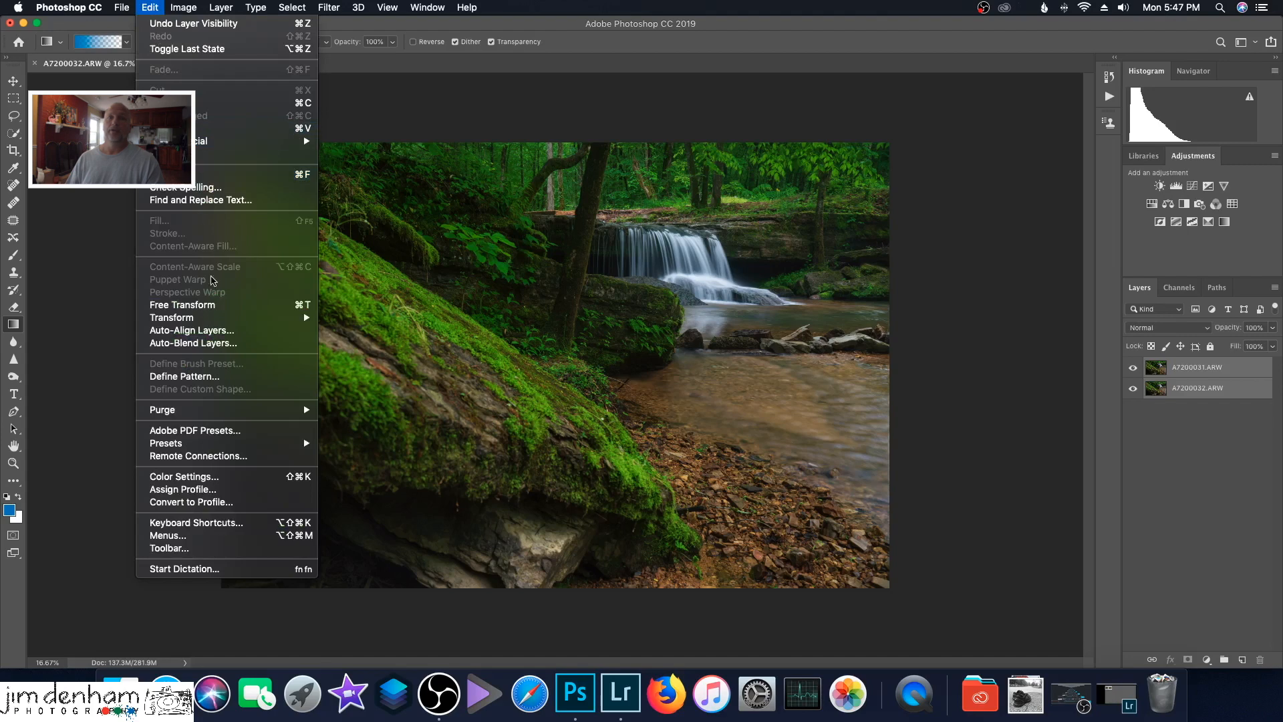
left_click(193, 343)
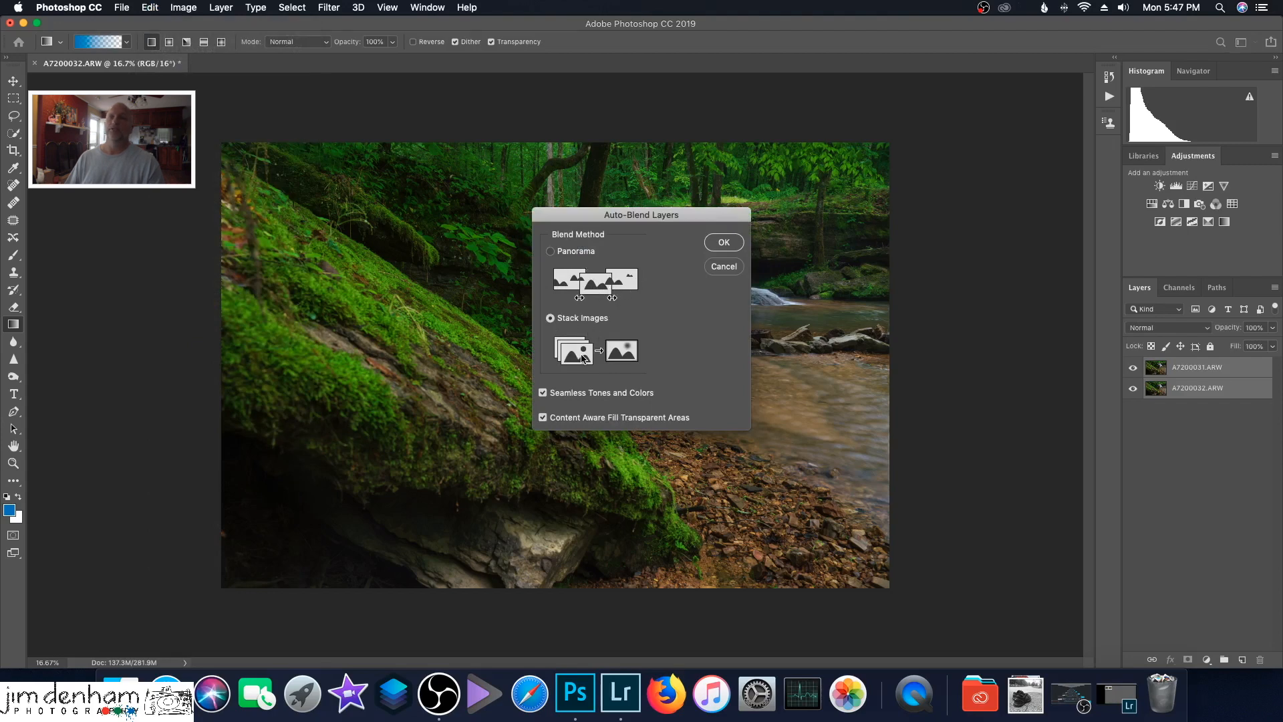
left_click(725, 243)
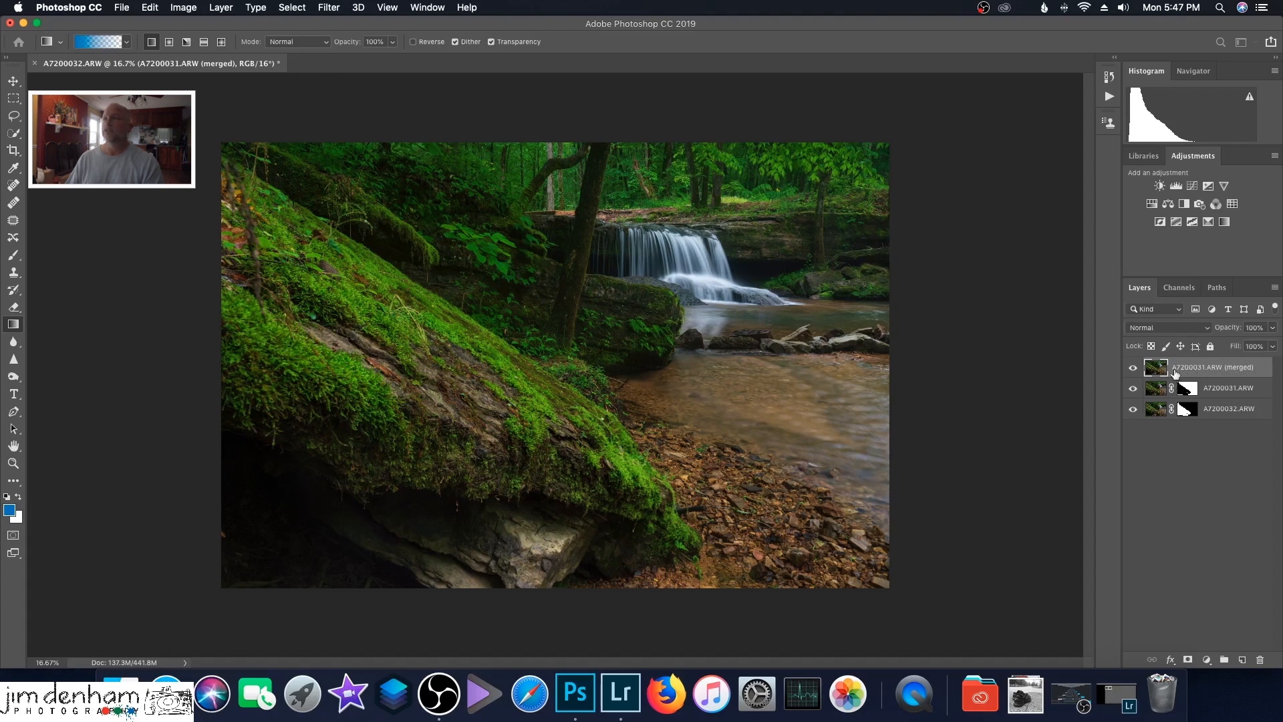
Examine the blend masks by temporarily hiding the merged layer and the A7200031.ARW layer, then show both and reselect the merged layer
left_click(1132, 369)
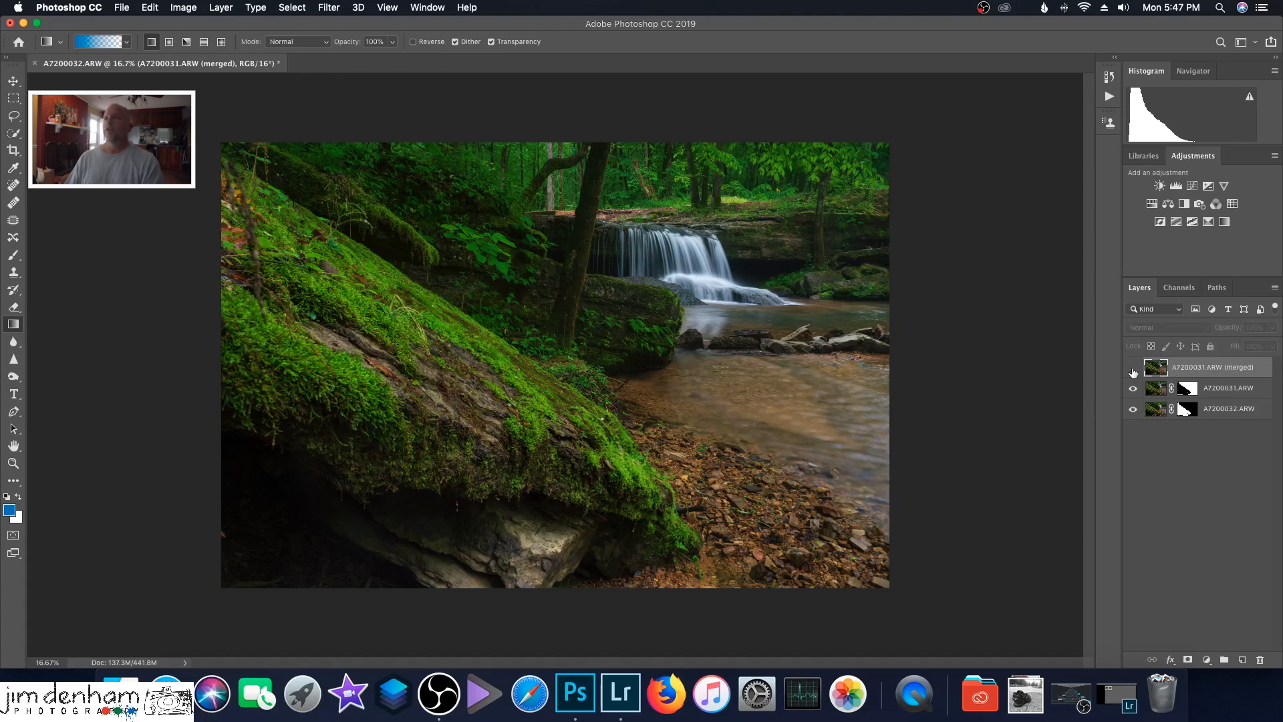
left_click(1193, 395)
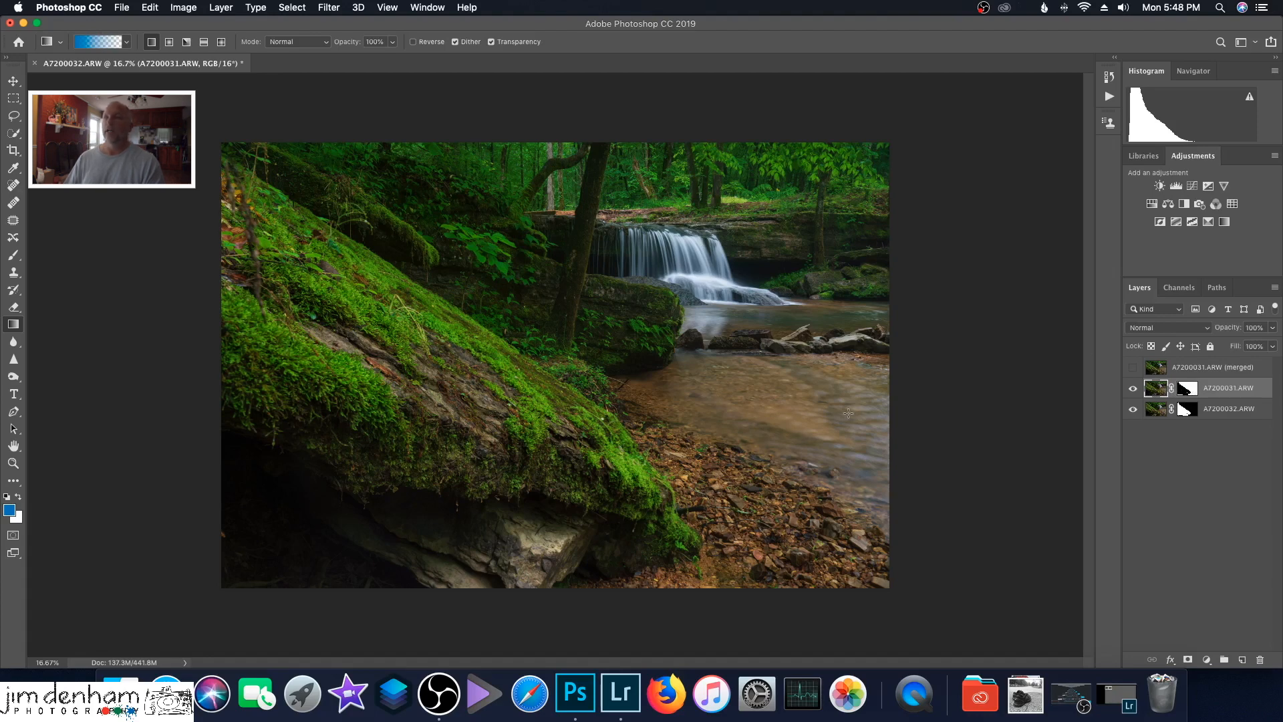
left_click(1184, 410)
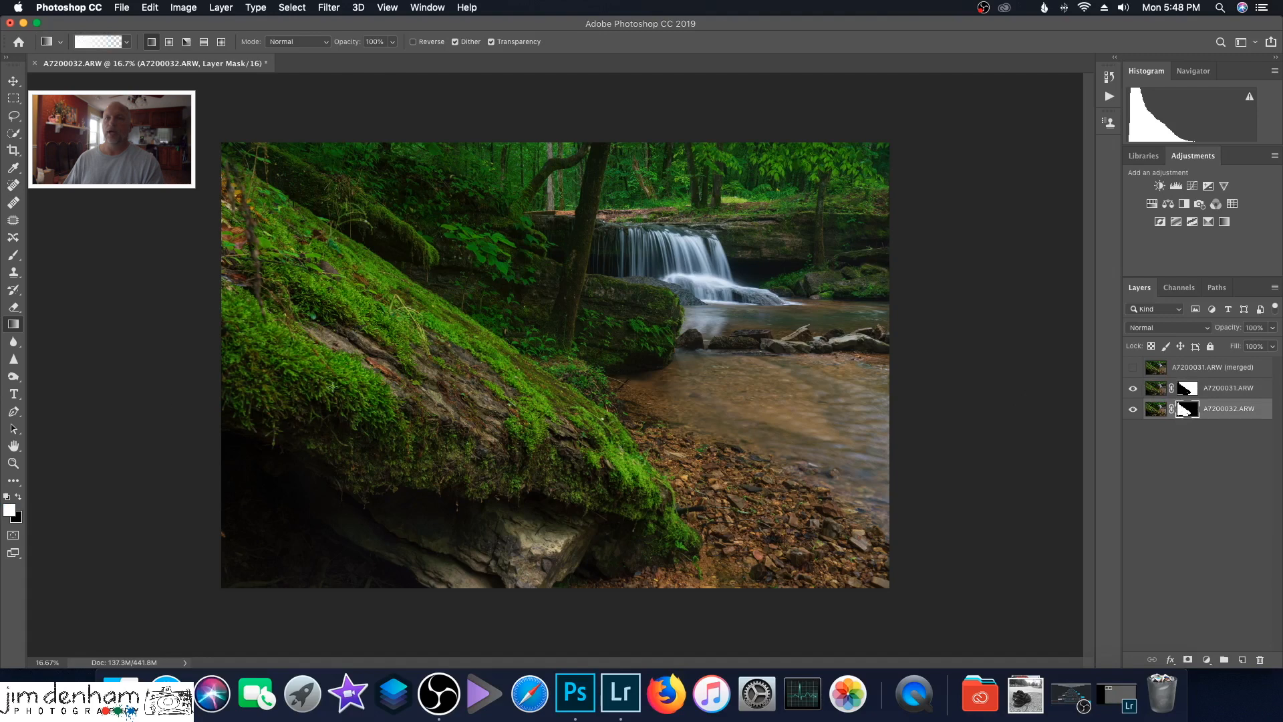
left_click(1132, 389)
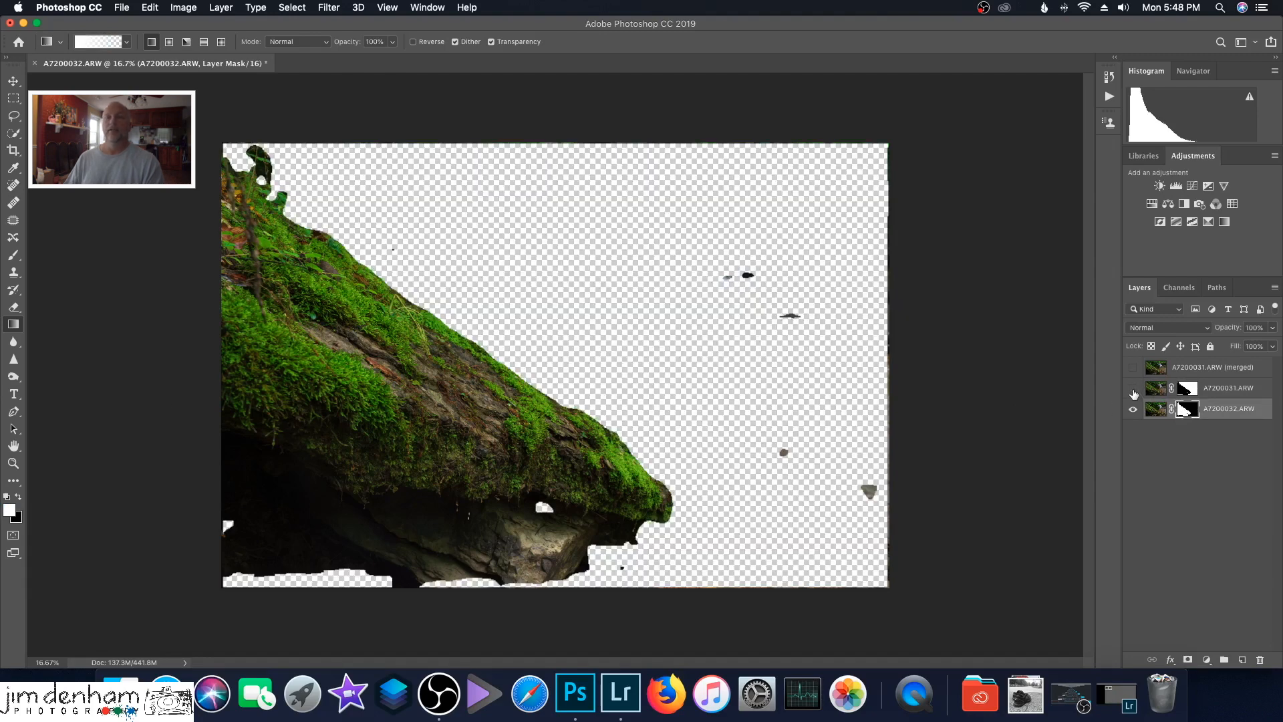
left_click(1133, 391)
left_click(1133, 368)
left_click(1205, 369)
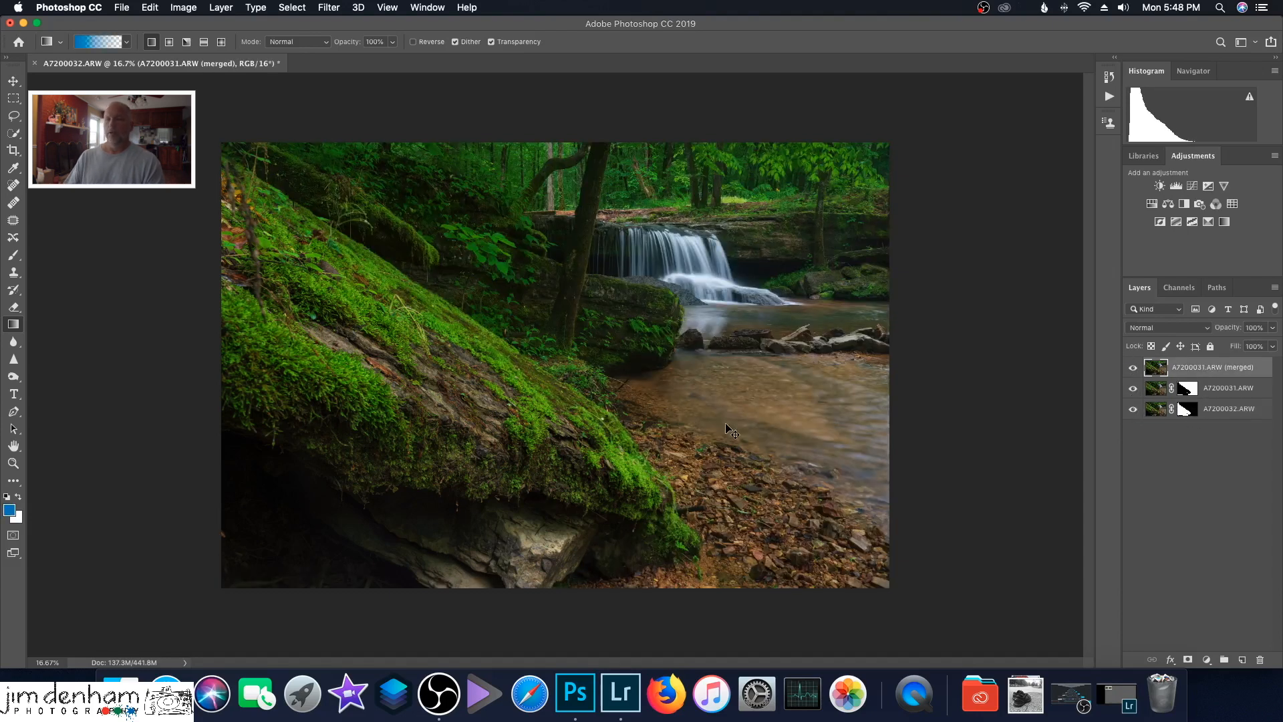
Inspect the merged waterfall image up close at 33.3% magnification
key("super+equal")
key("super+equal")
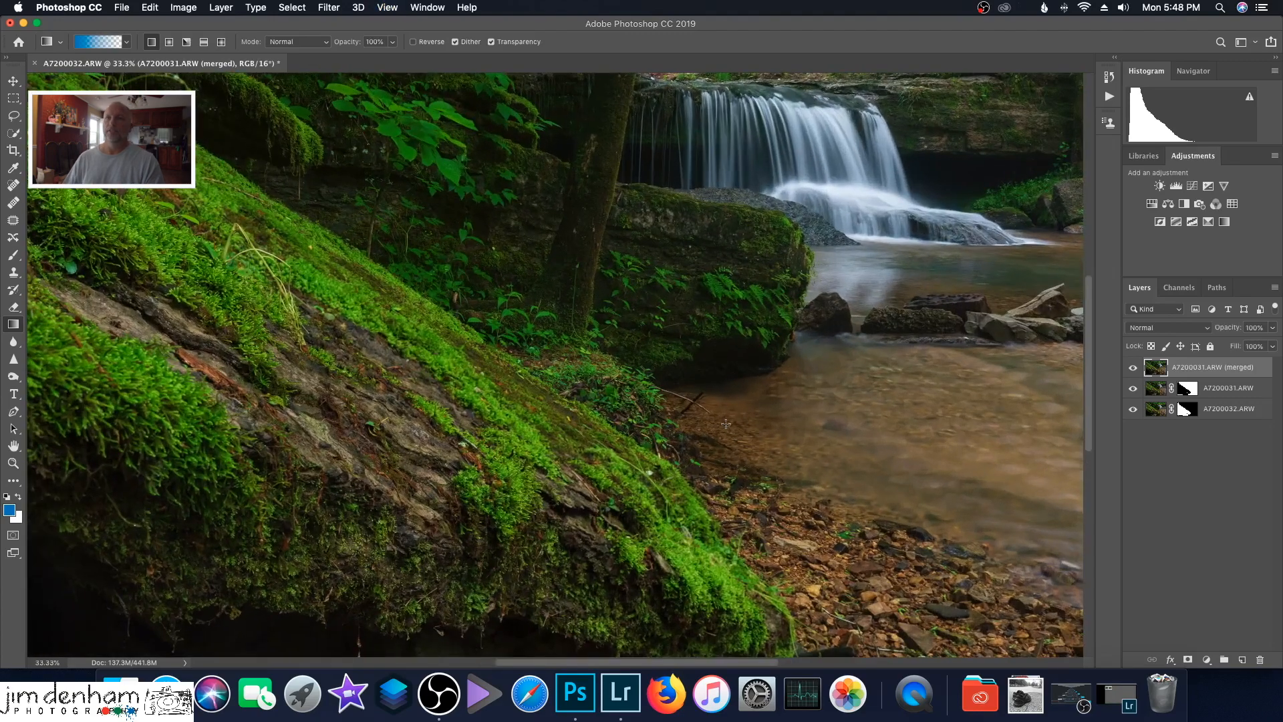